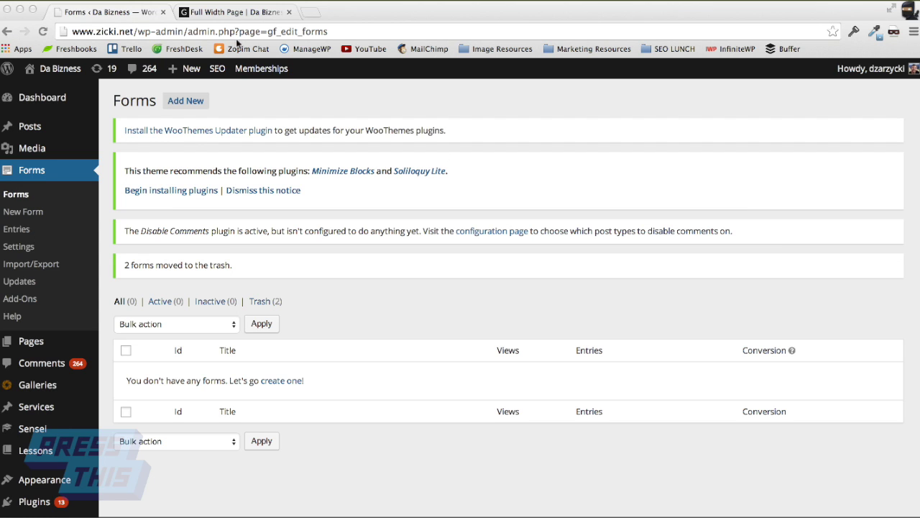
Switch to the 'Full Width Page | Da Bizness' tab to view the site's front-end Sample Page
click(239, 13)
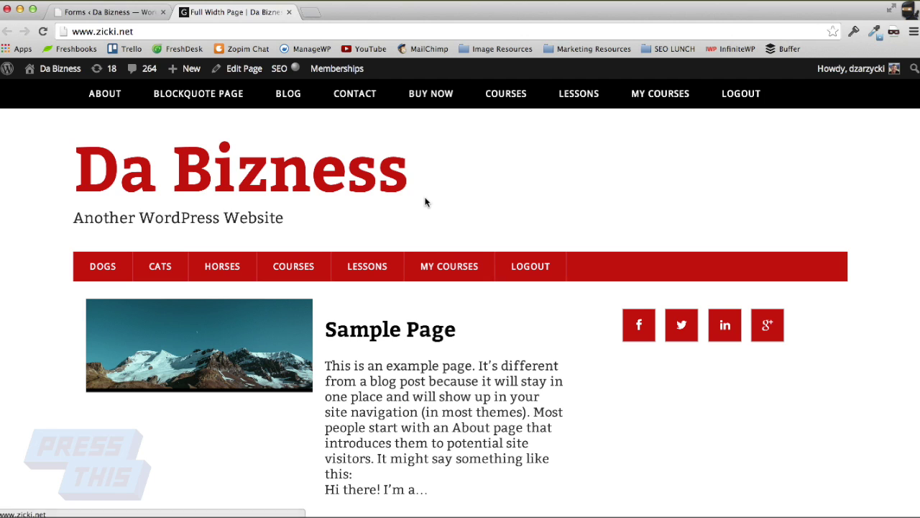
scroll(425, 202, down, 1)
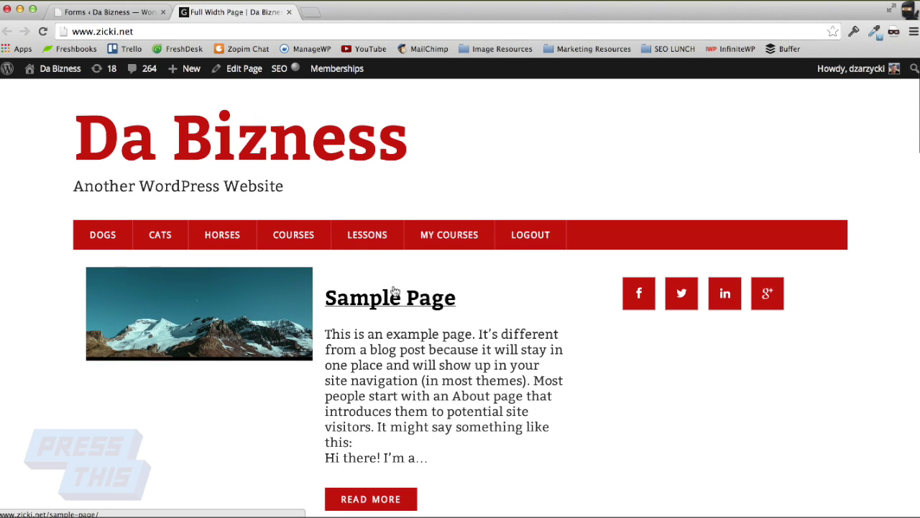
scroll(394, 290, up, 1)
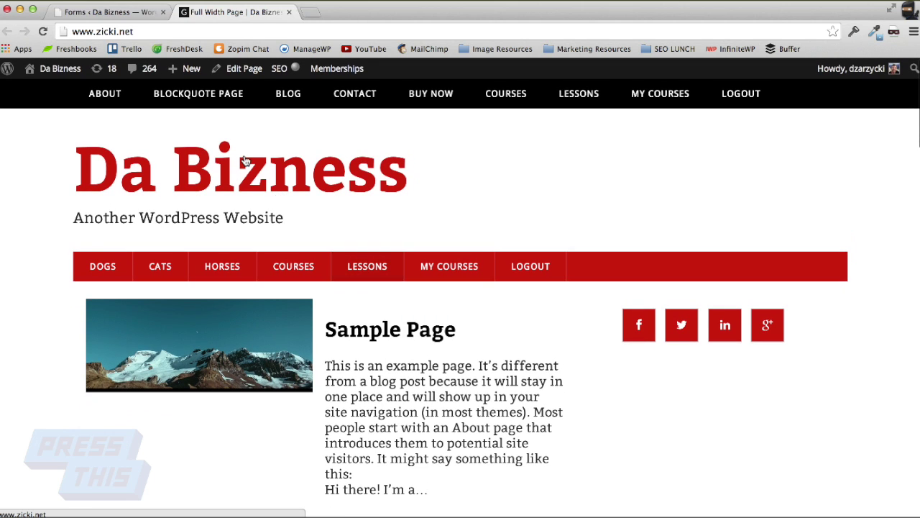
click(133, 17)
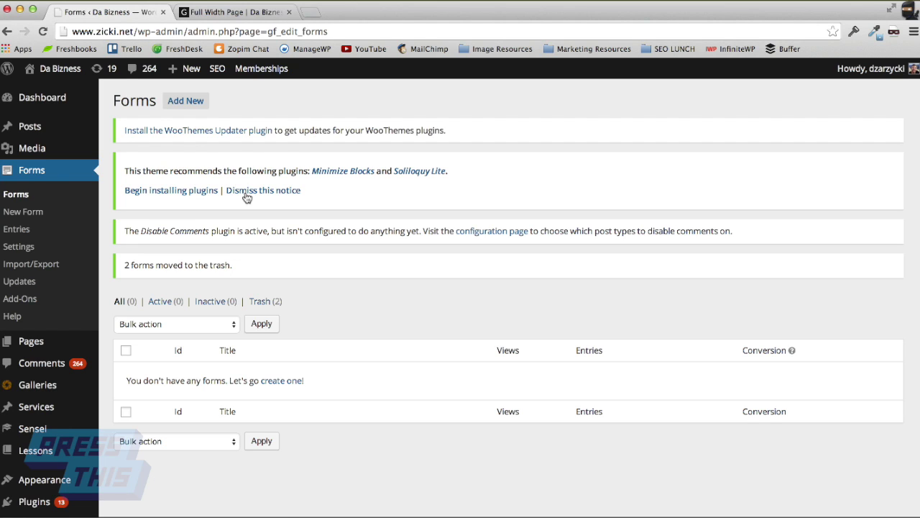
Bring up the Create a New Form dialog from the empty forms list's 'create one!' link
click(280, 388)
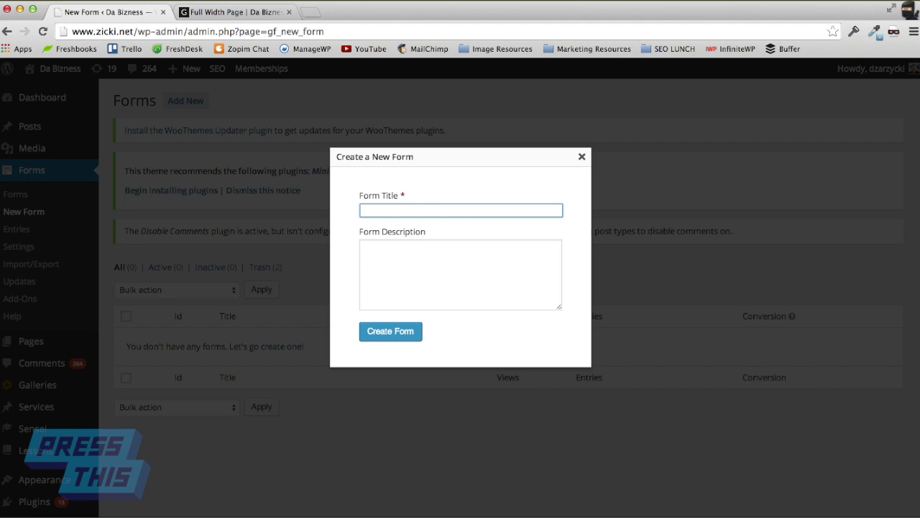
Create a form titled 'Subscribe' and add an Email field from Advanced Fields
text(Subscribe)
click(386, 334)
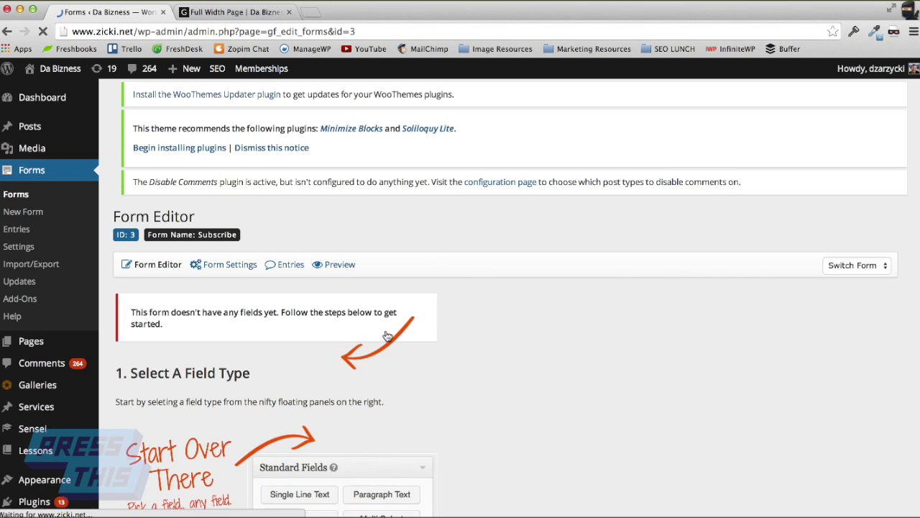
scroll(605, 364, down, 2)
scroll(605, 364, down, 3)
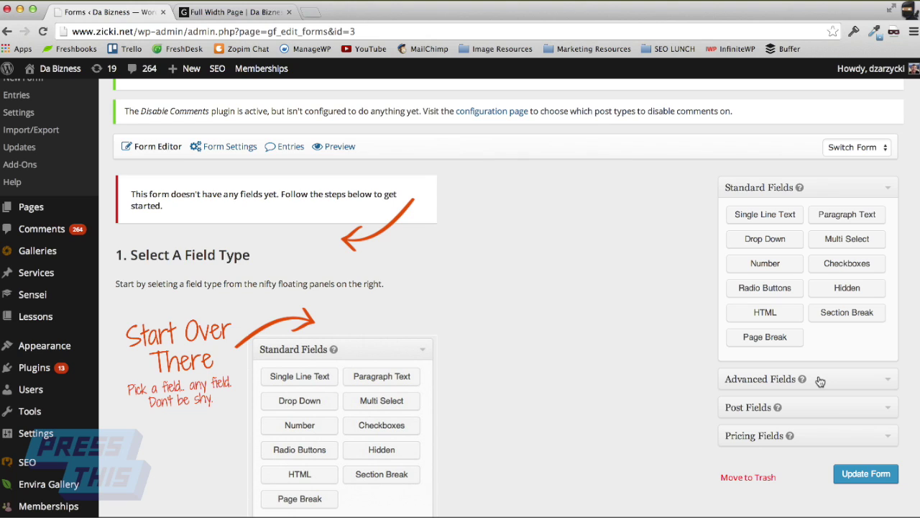
click(825, 380)
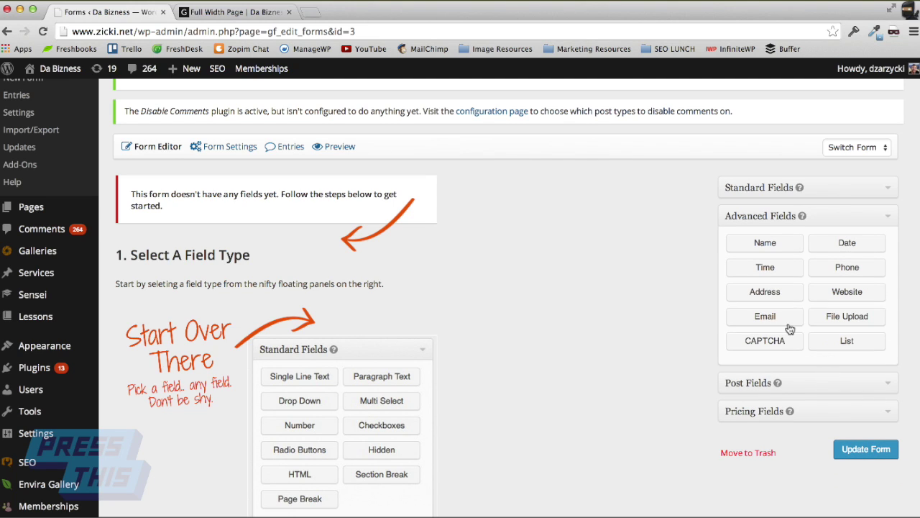
click(764, 317)
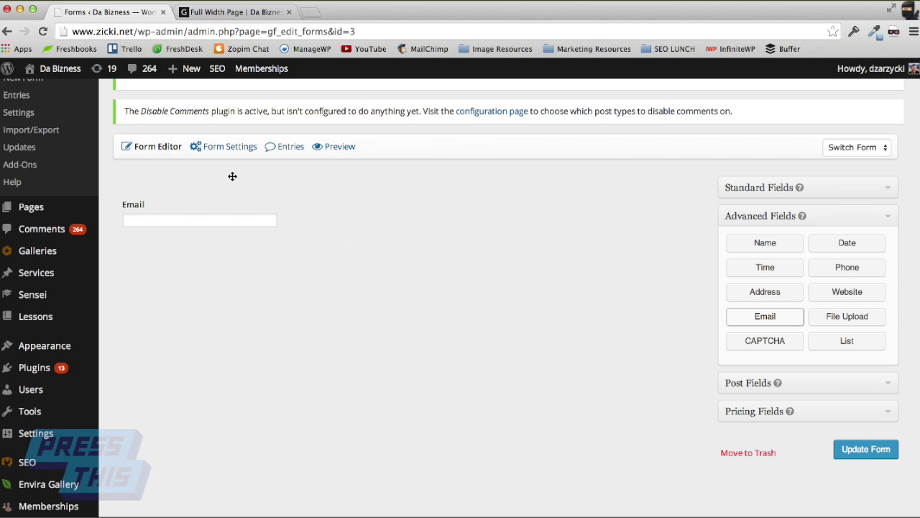
Choose Stay on this Page and save the Subscribe form with its Email field
mouse_move(229, 158)
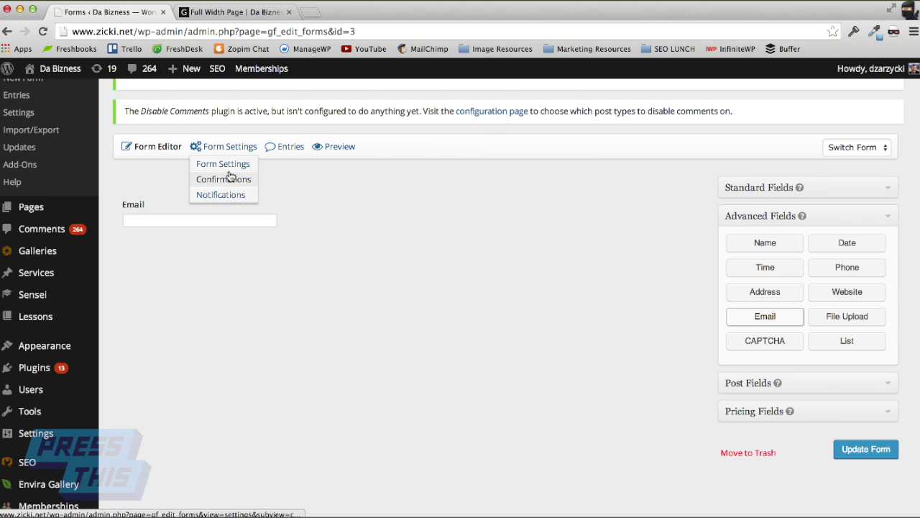
click(231, 164)
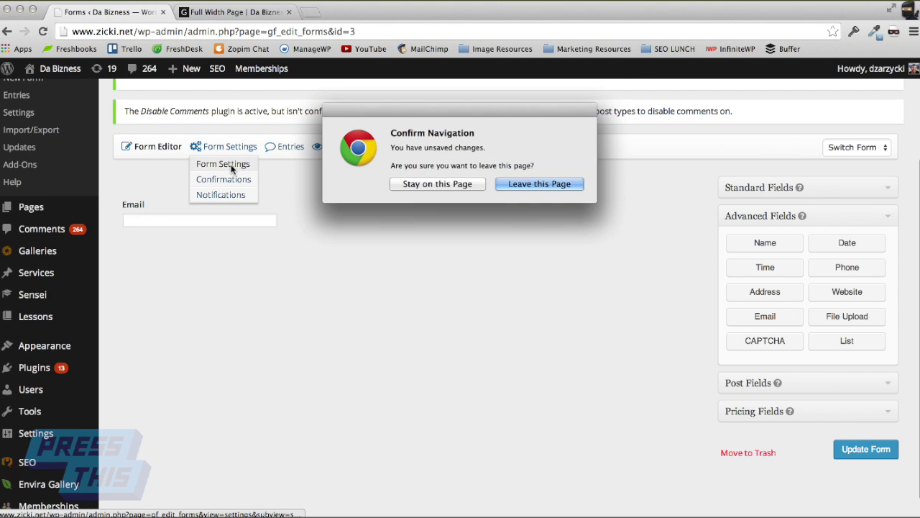
click(462, 186)
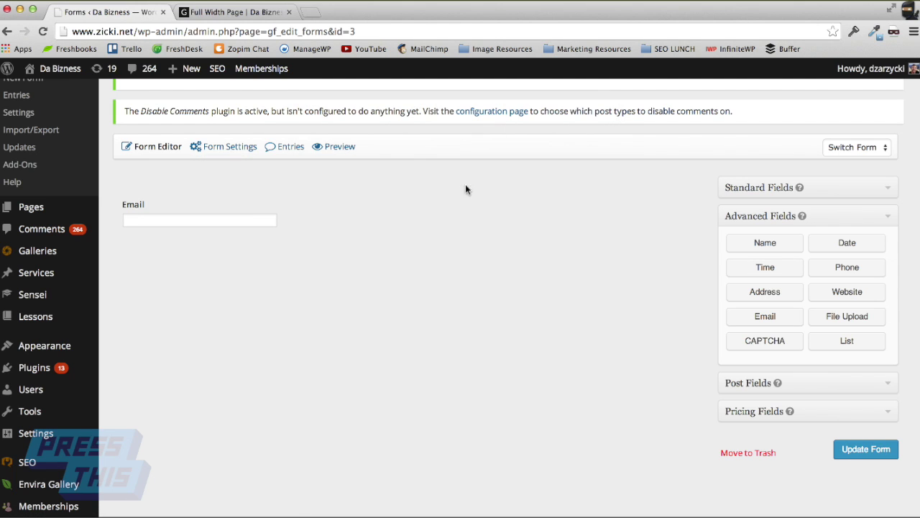
click(857, 447)
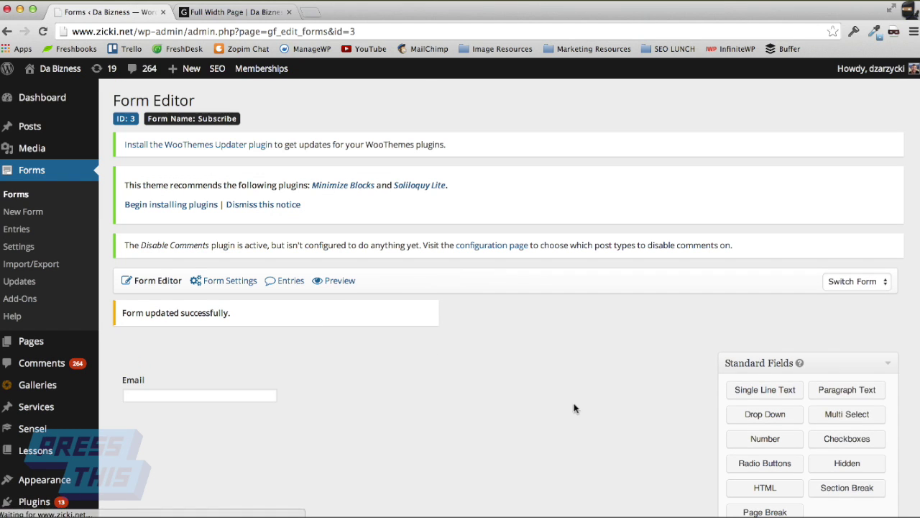
mouse_move(217, 285)
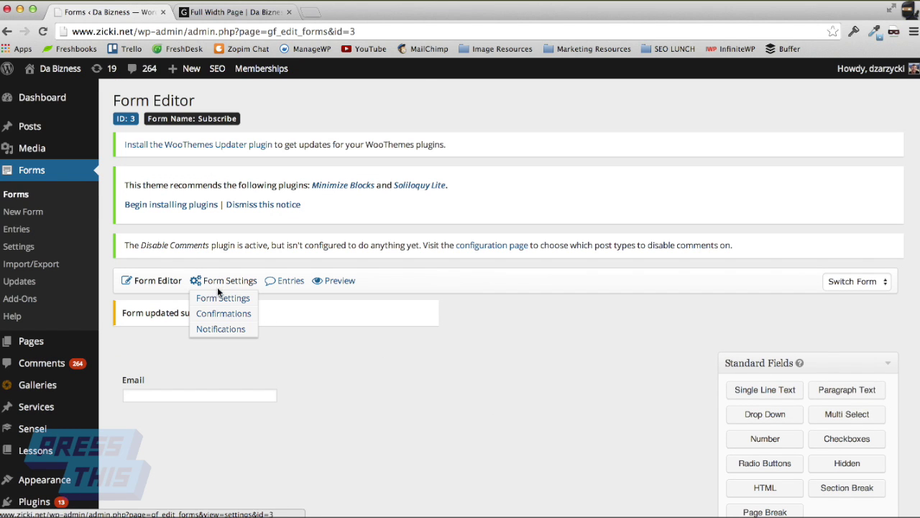
Give the Subscribe form the CSS class 'mc-gravity' and update its form settings
click(213, 298)
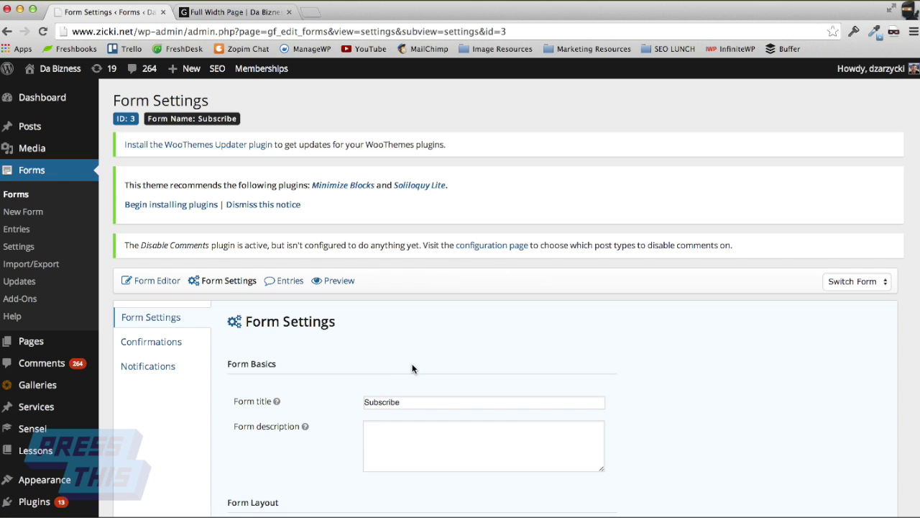
scroll(412, 368, down, 5)
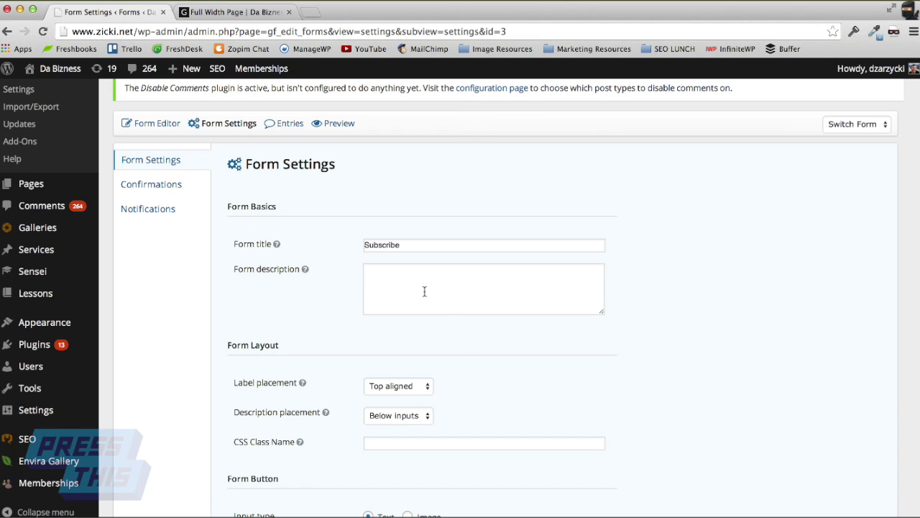
scroll(424, 291, down, 3)
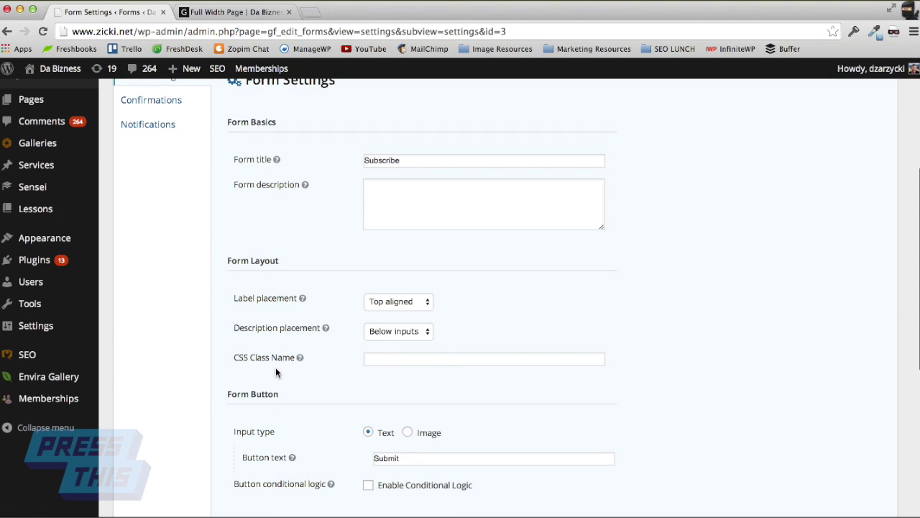
click(390, 361)
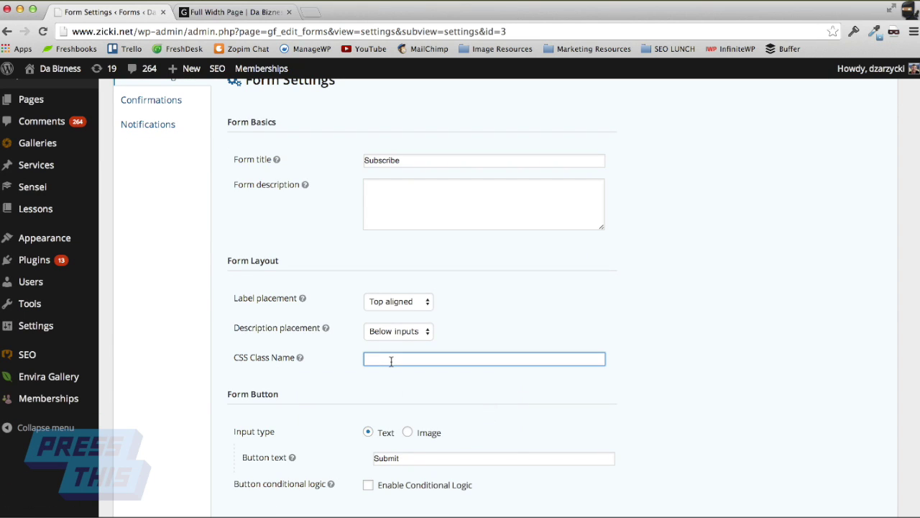
text(mc-gravity)
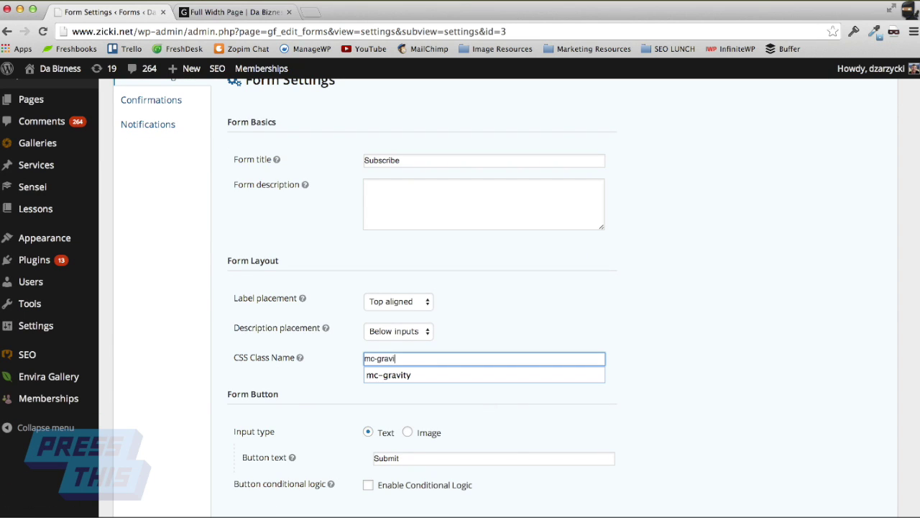
click(445, 348)
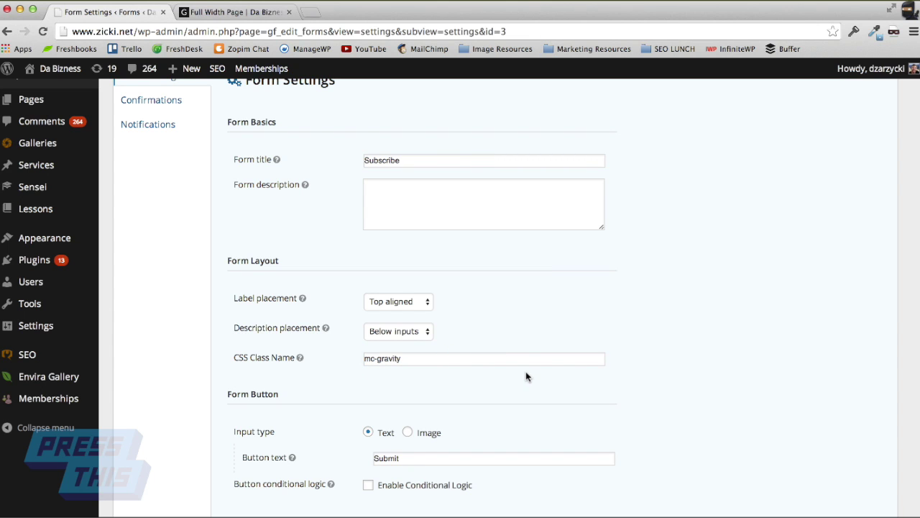
scroll(816, 421, down, 1)
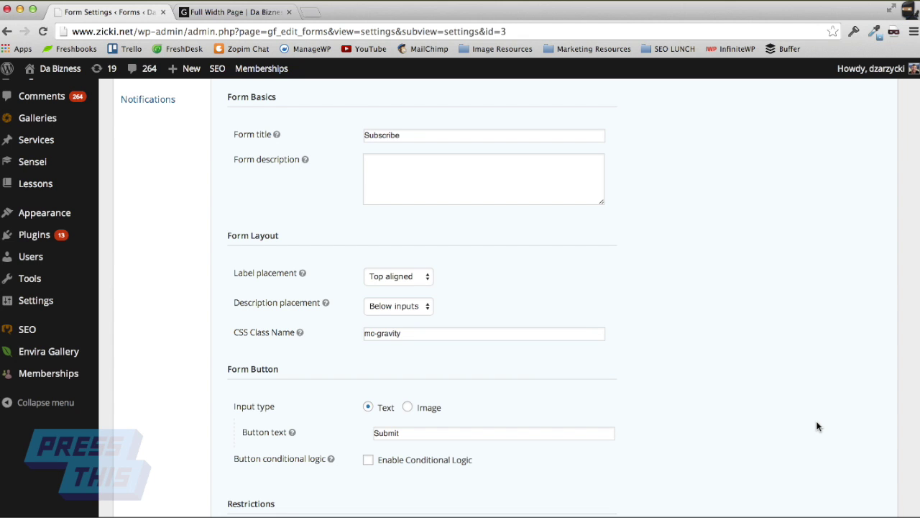
scroll(816, 426, down, 5)
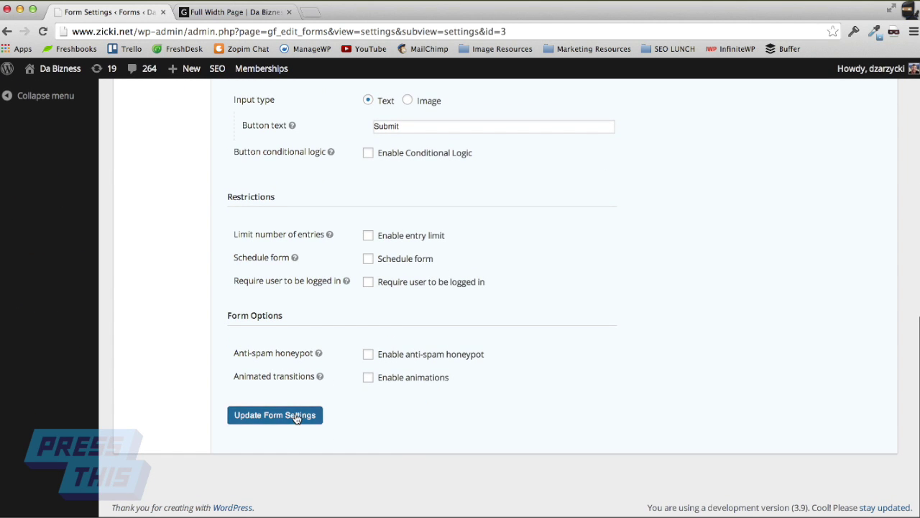
click(311, 415)
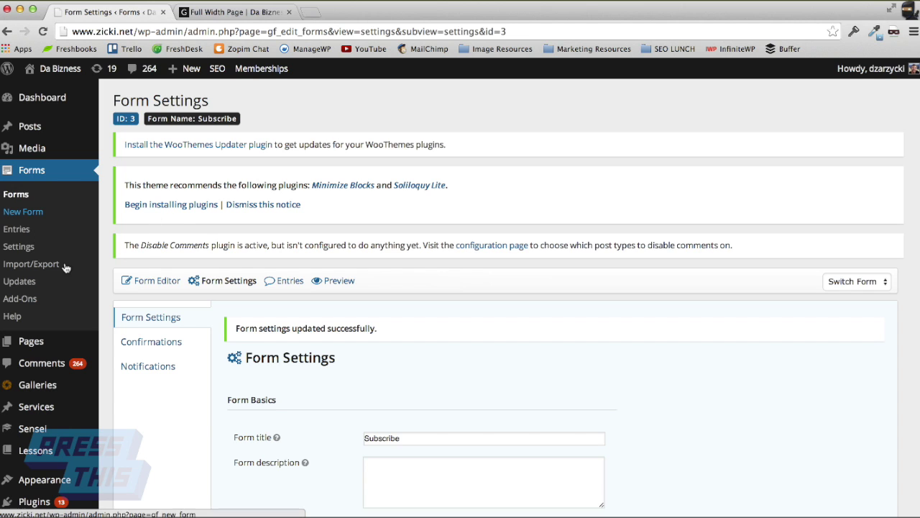
In Widgets, remove the 10-post Minimize Block from the Front Page area
mouse_move(67, 430)
scroll(61, 450, down, 3)
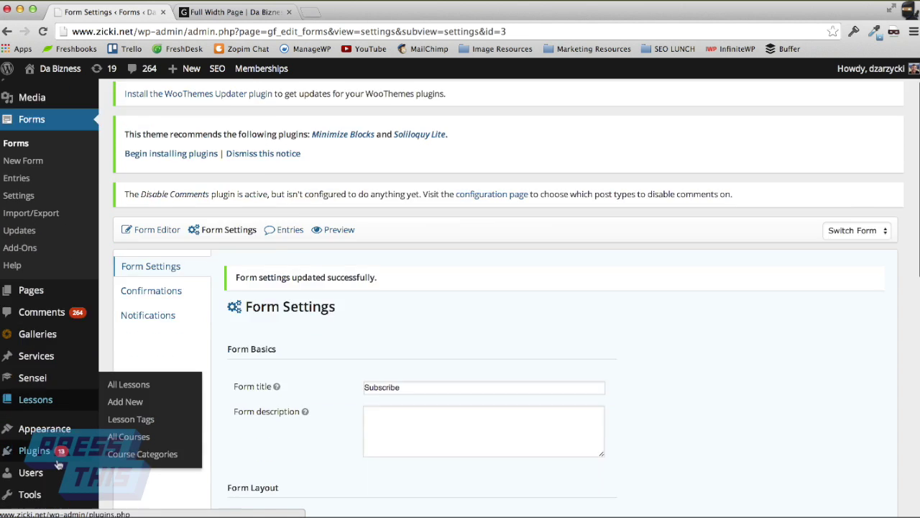
mouse_move(55, 386)
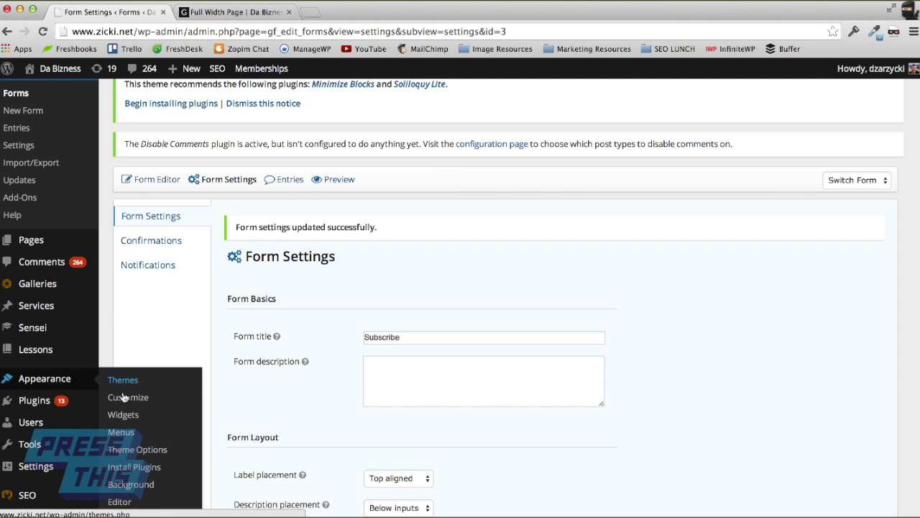
click(131, 417)
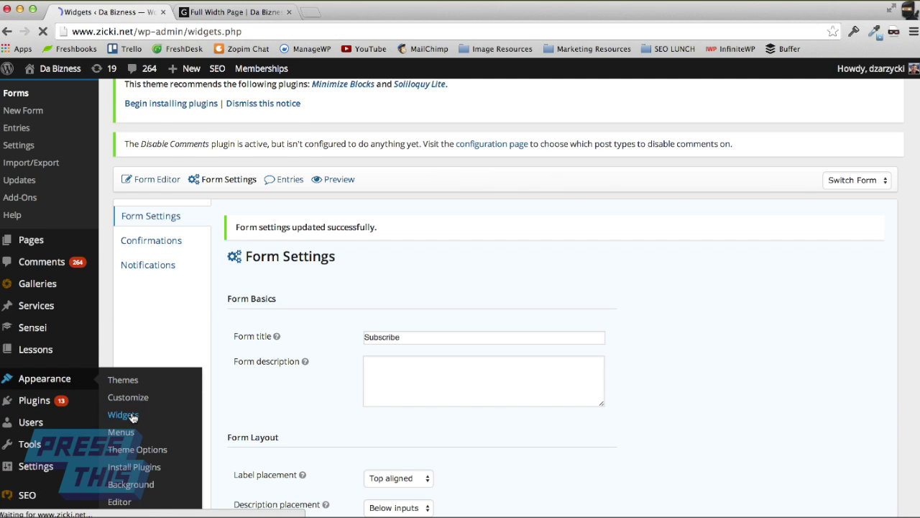
scroll(249, 402, down, 3)
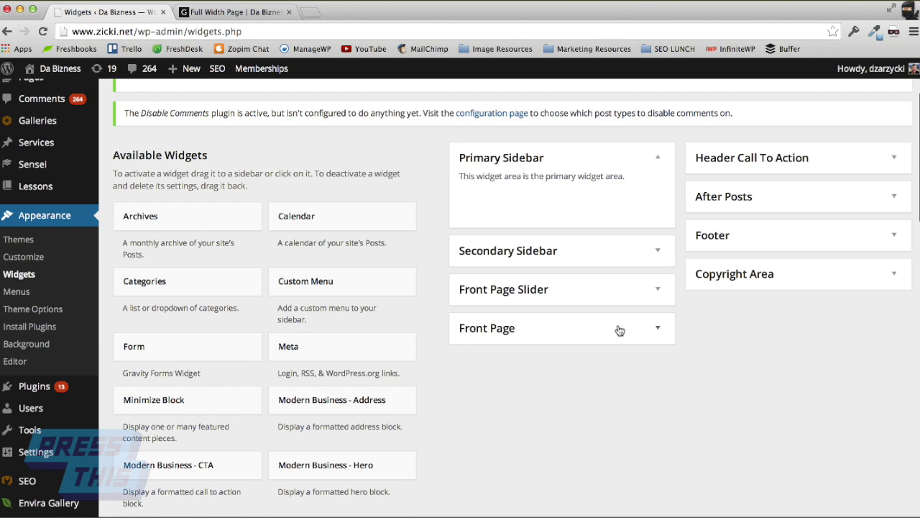
click(641, 297)
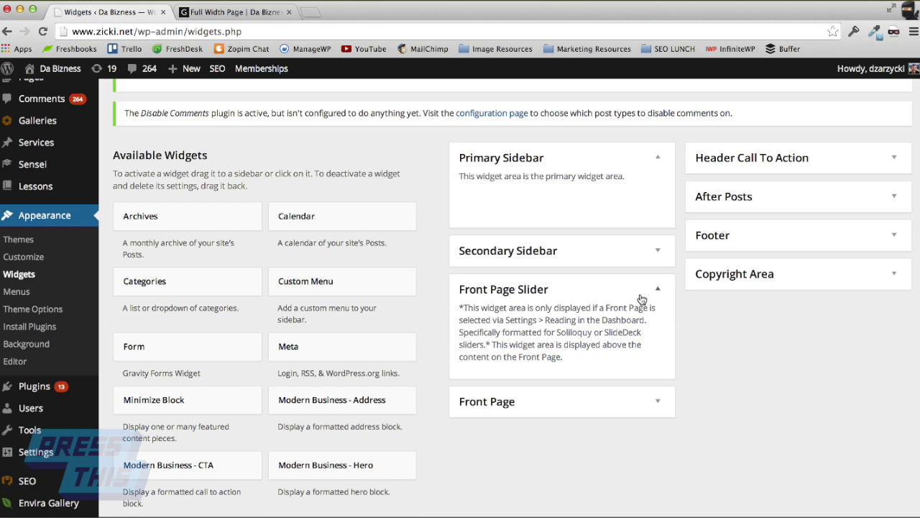
click(640, 297)
click(562, 332)
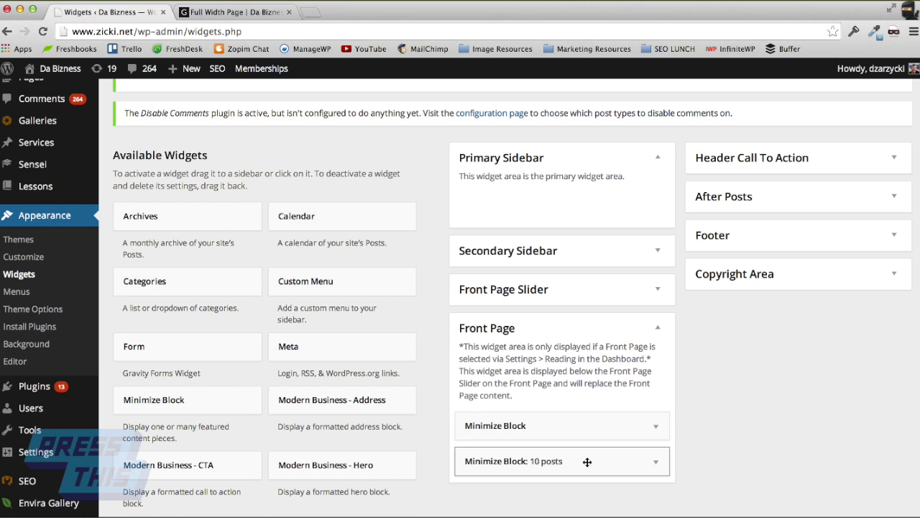
drag(587, 462, 338, 403)
click(536, 431)
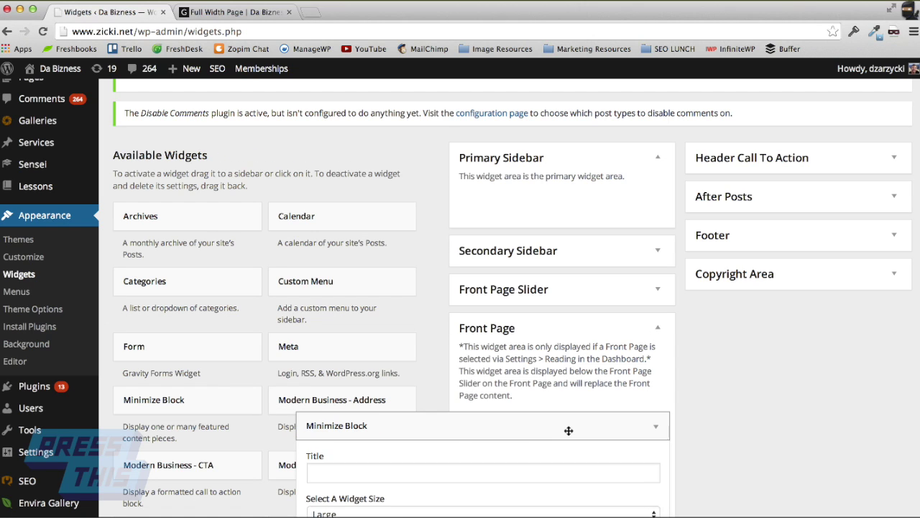
click(568, 430)
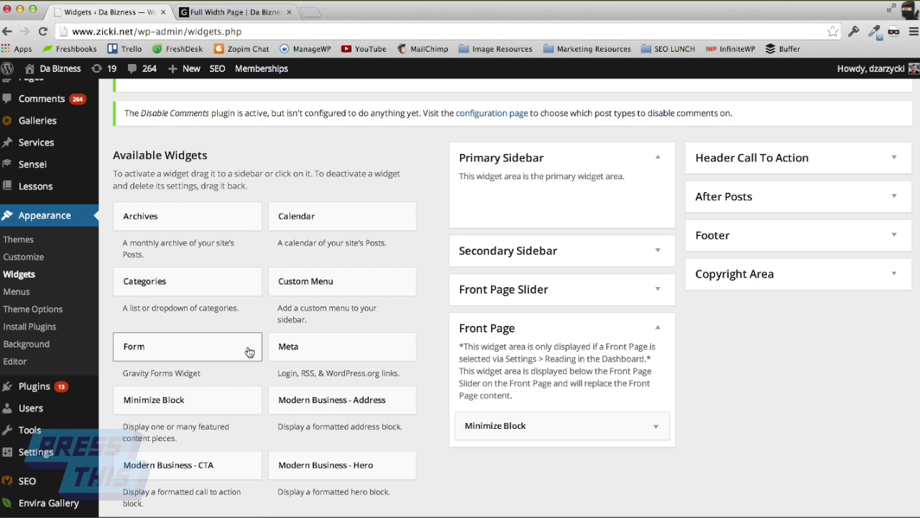
Add a Form widget to Front Page using Subscribe, with blank title and Display form title ticked, and save
drag(248, 351, 520, 409)
scroll(594, 416, down, 2)
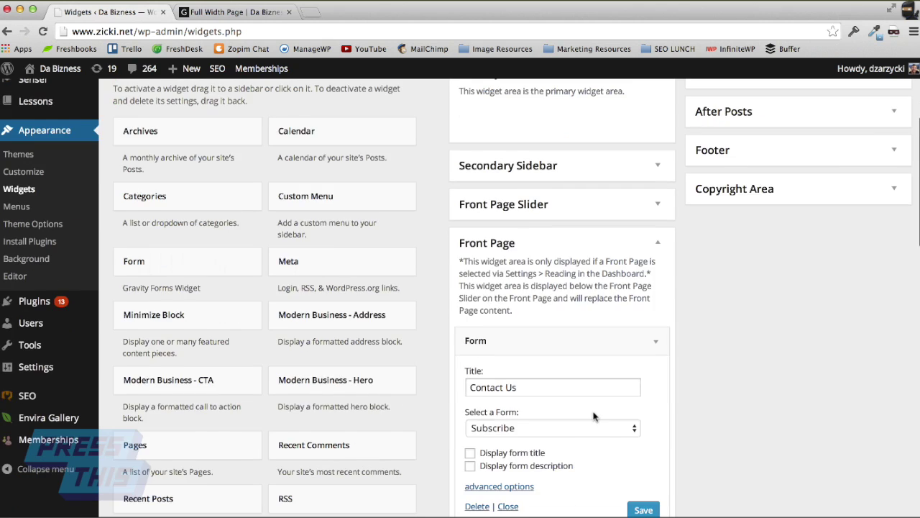
scroll(594, 415, down, 2)
click(604, 349)
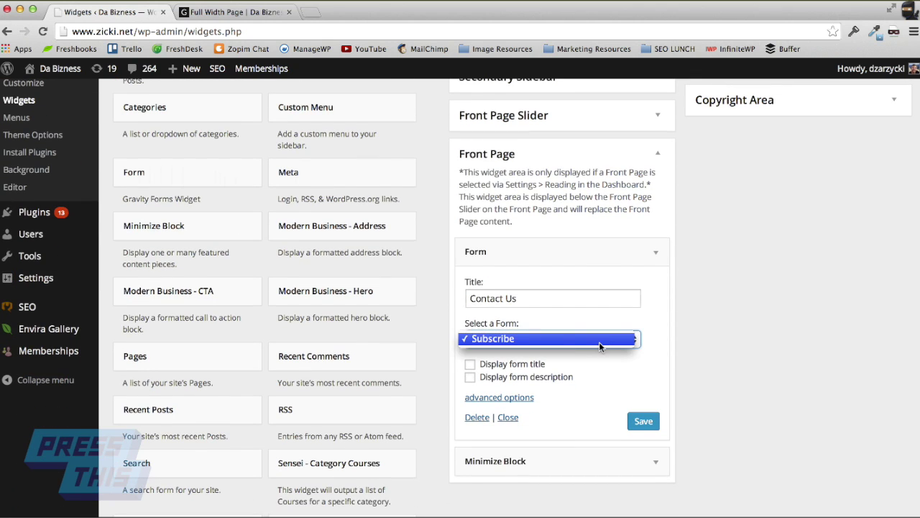
click(583, 342)
click(549, 303)
key(super+a)
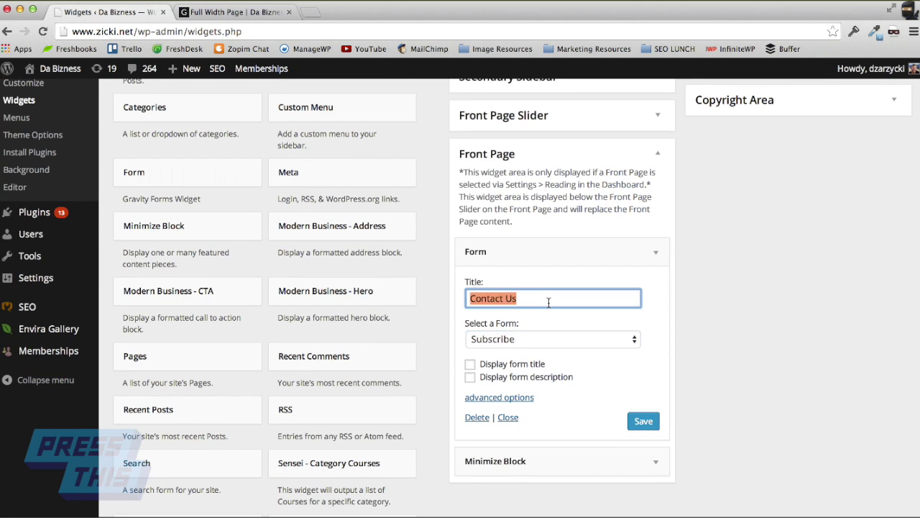
key(BackSpace)
click(470, 364)
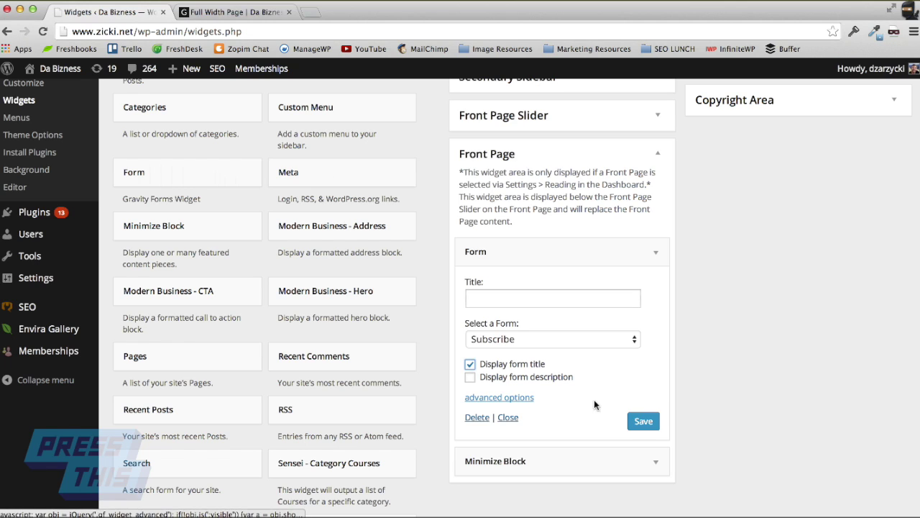
click(647, 424)
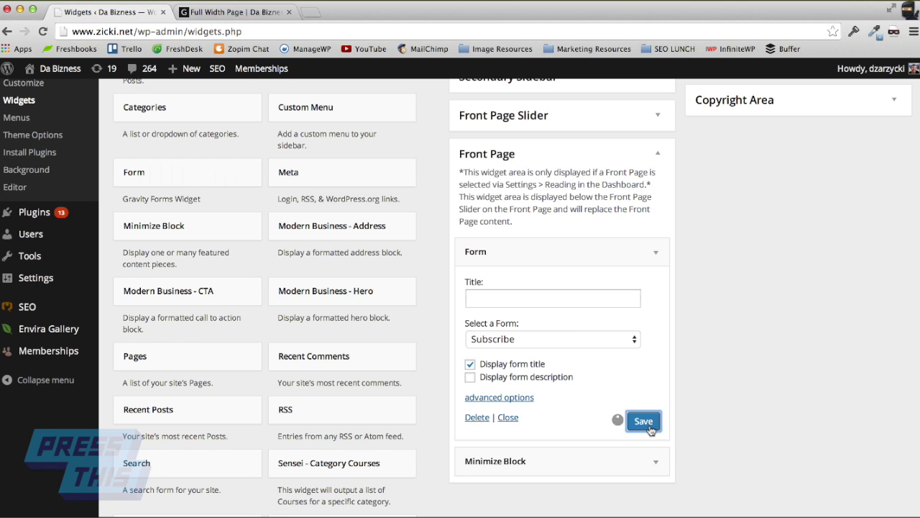
click(655, 252)
Reload the front page to check the red SUBSCRIBE form with its email box and SUBMIT button
click(237, 13)
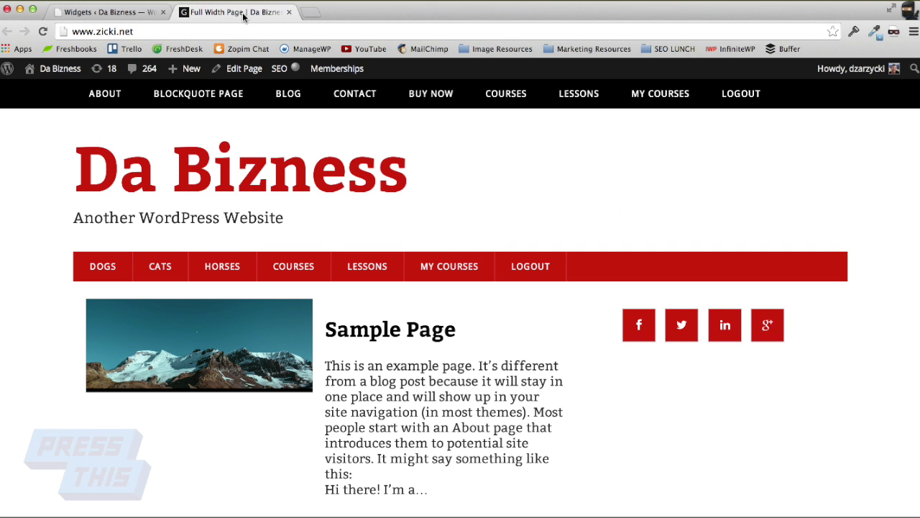
key(super+r)
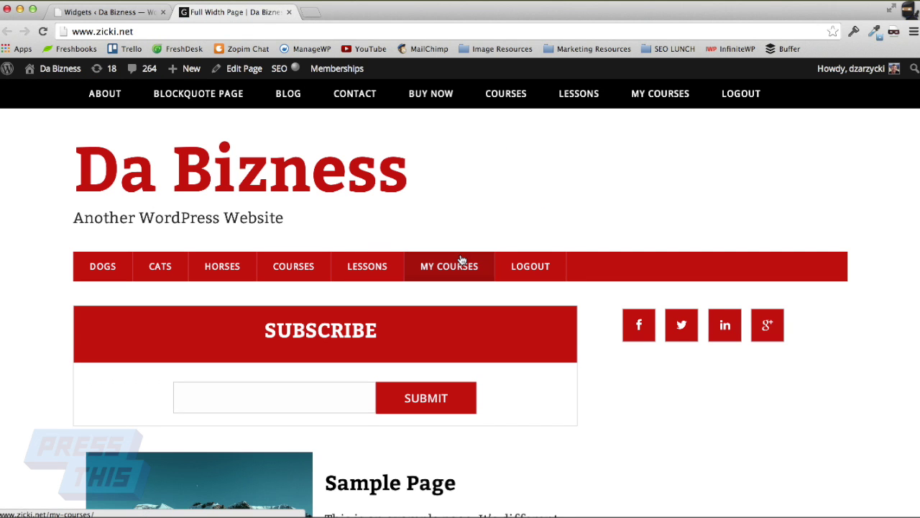
scroll(462, 260, down, 1)
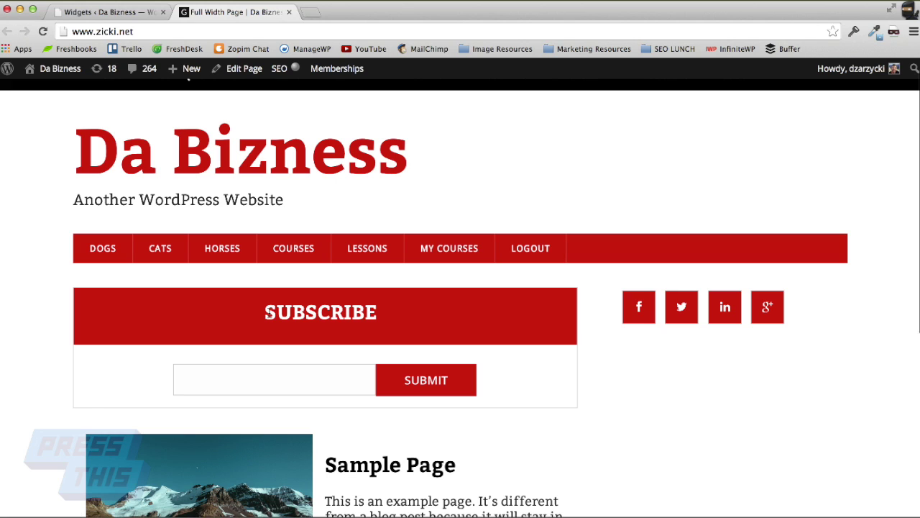
drag(339, 311, 404, 321)
click(243, 323)
click(141, 15)
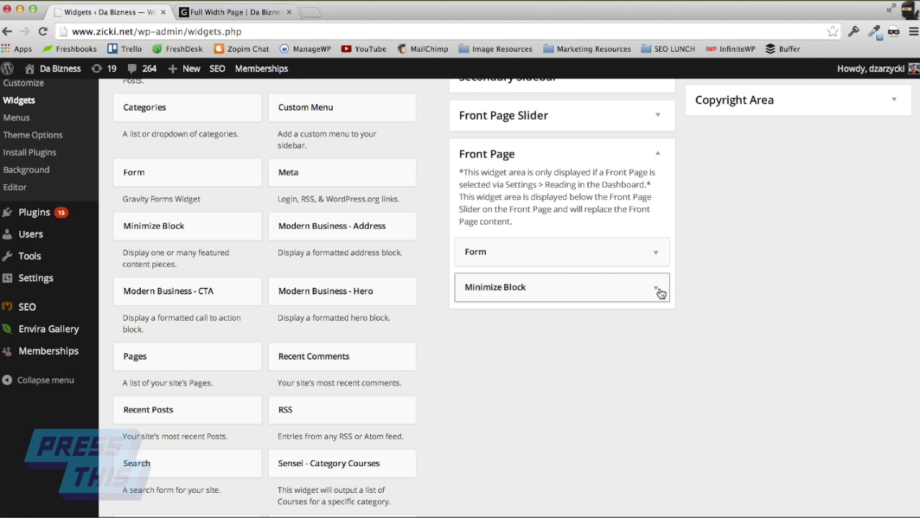
Move the Form widget into the Primary Sidebar and preview it on the front page
scroll(659, 290, up, 5)
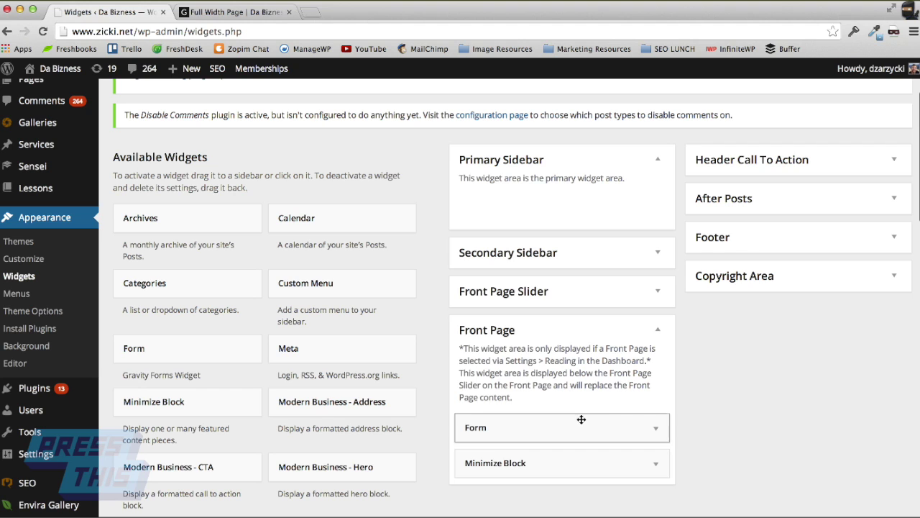
drag(581, 419, 580, 194)
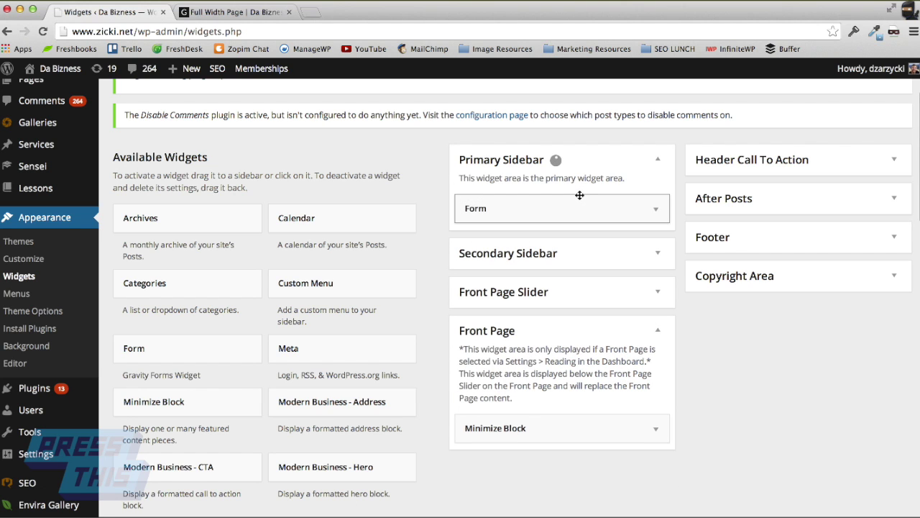
click(245, 17)
key(super+r)
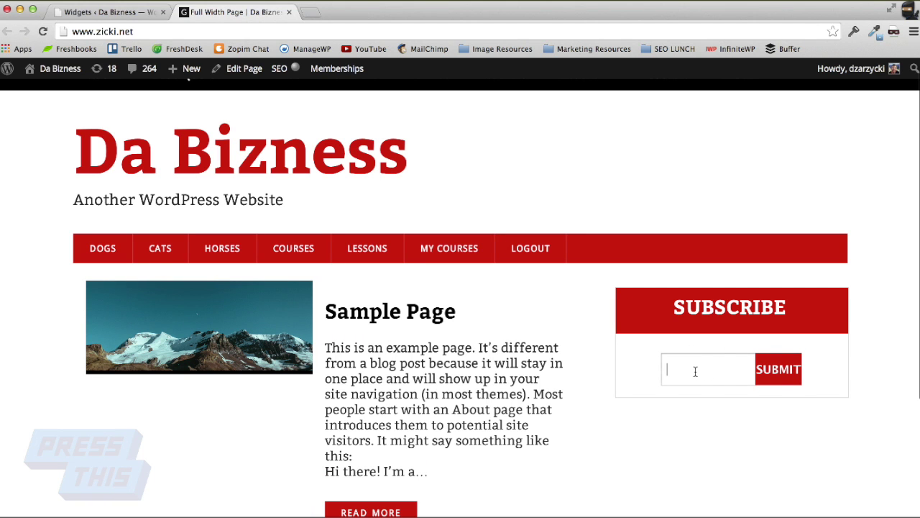
click(133, 13)
Move the Form widget back into Front Page above Minimize Block and recheck the front page
drag(550, 213, 555, 389)
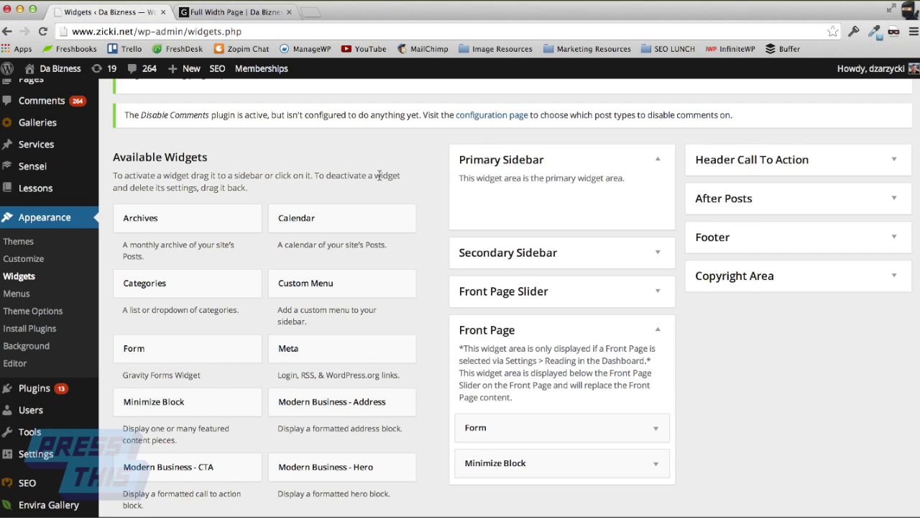
click(244, 12)
key(super+r)
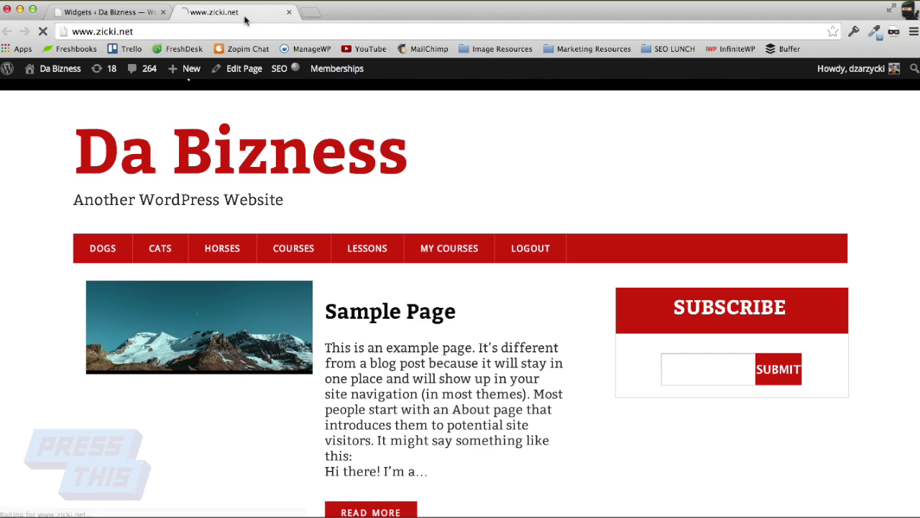
click(123, 14)
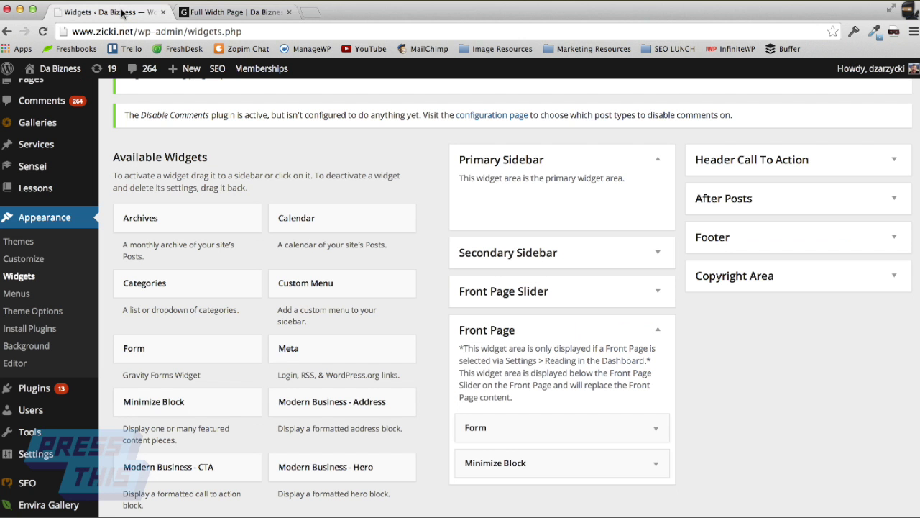
In Customizer Colors, preview a gold Primary Color on the Subscribe form
click(26, 260)
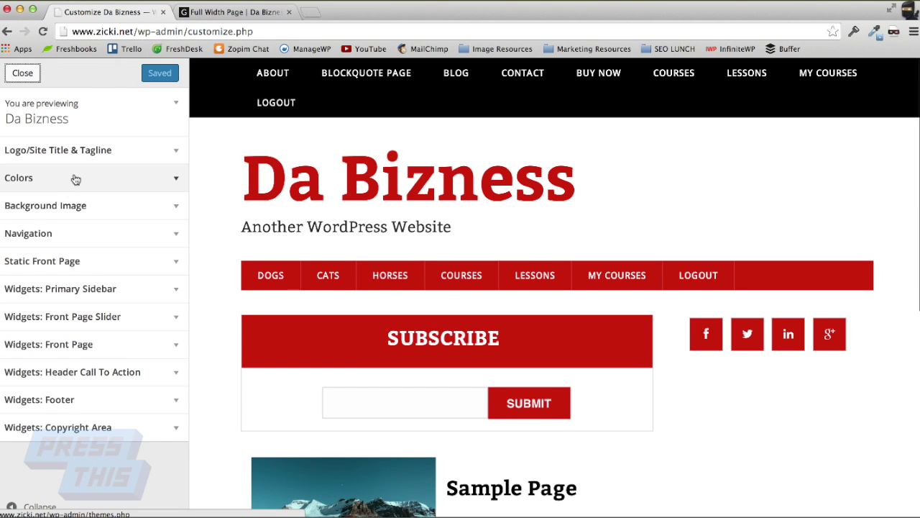
click(76, 179)
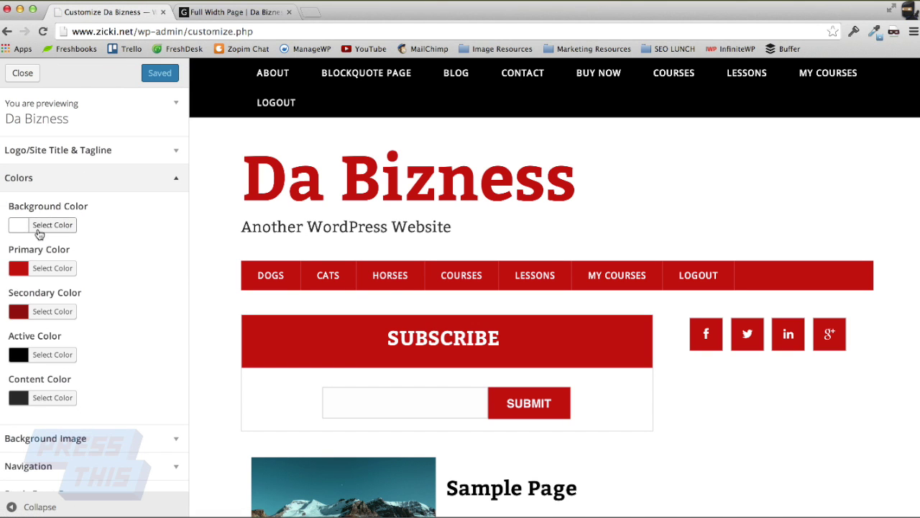
click(19, 270)
click(36, 302)
drag(35, 302, 31, 306)
click(109, 252)
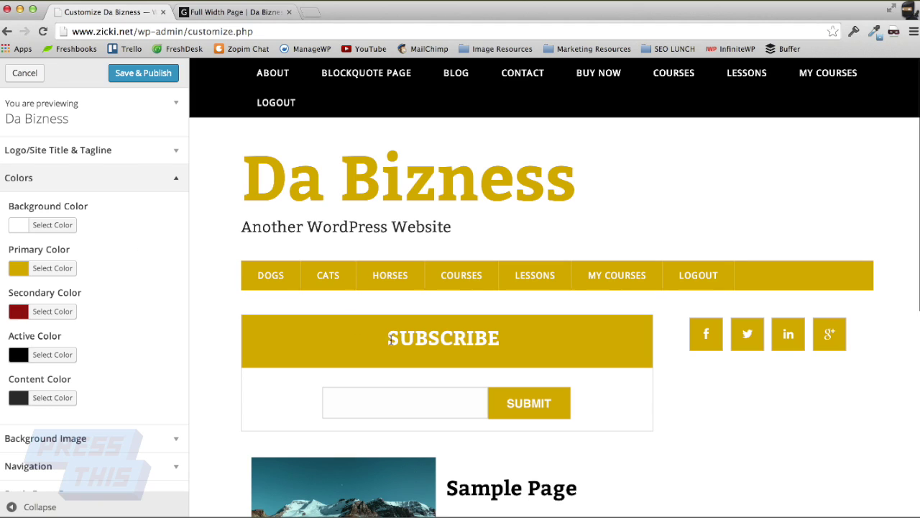
drag(389, 338, 508, 363)
click(508, 346)
Try a blue Primary Color, then restore red #d81c1c and Save & Publish
click(19, 272)
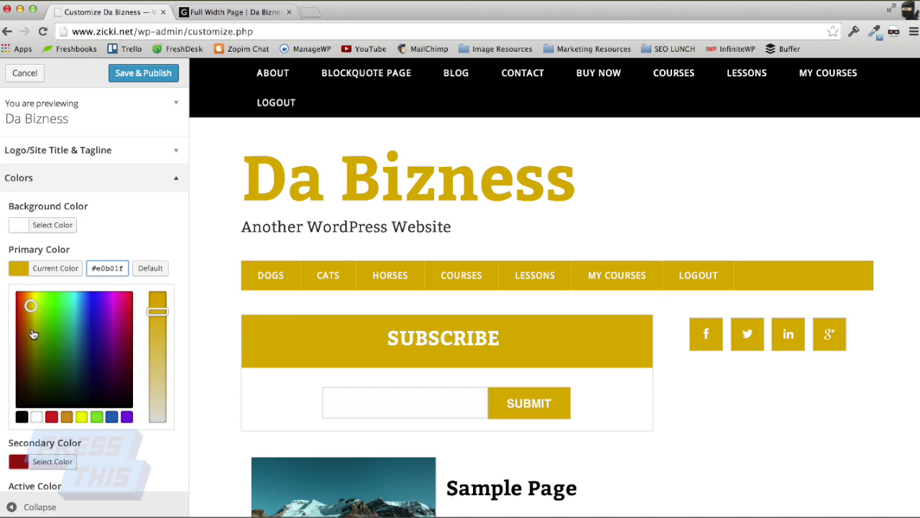
drag(33, 334, 91, 291)
click(127, 242)
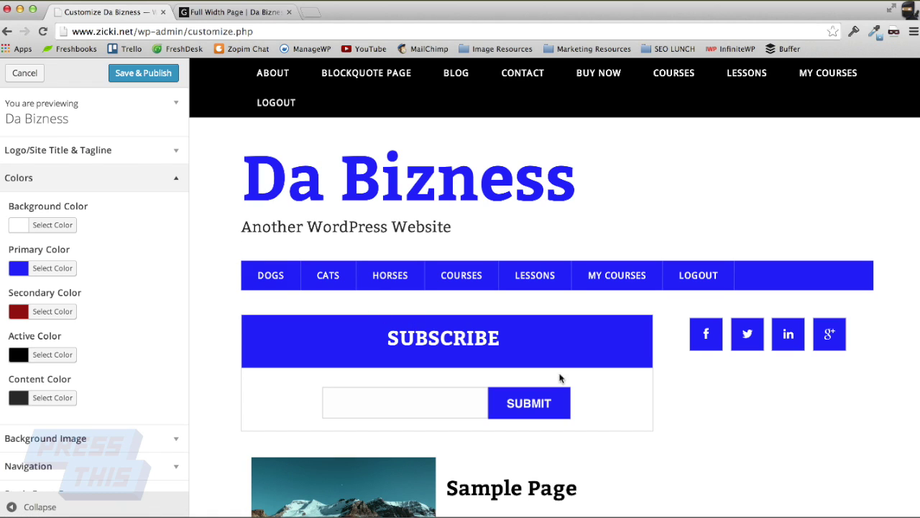
click(66, 268)
drag(81, 312, 8, 308)
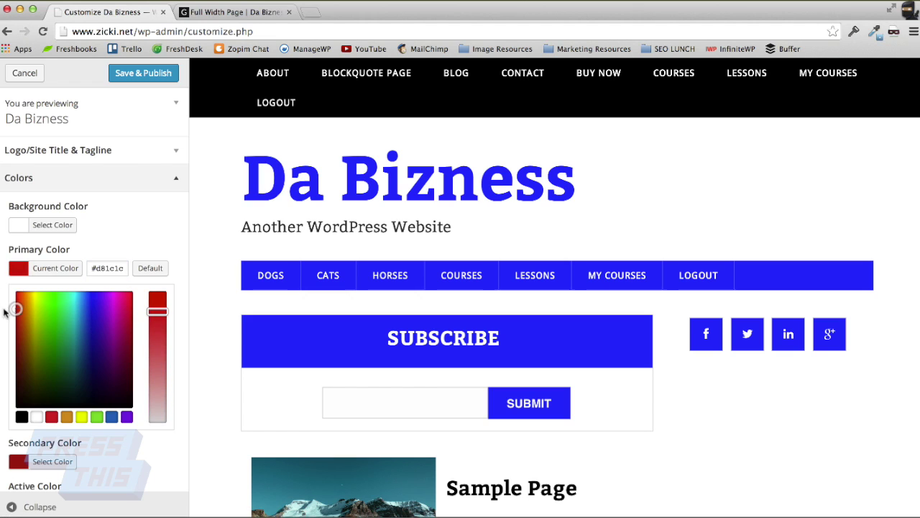
click(125, 215)
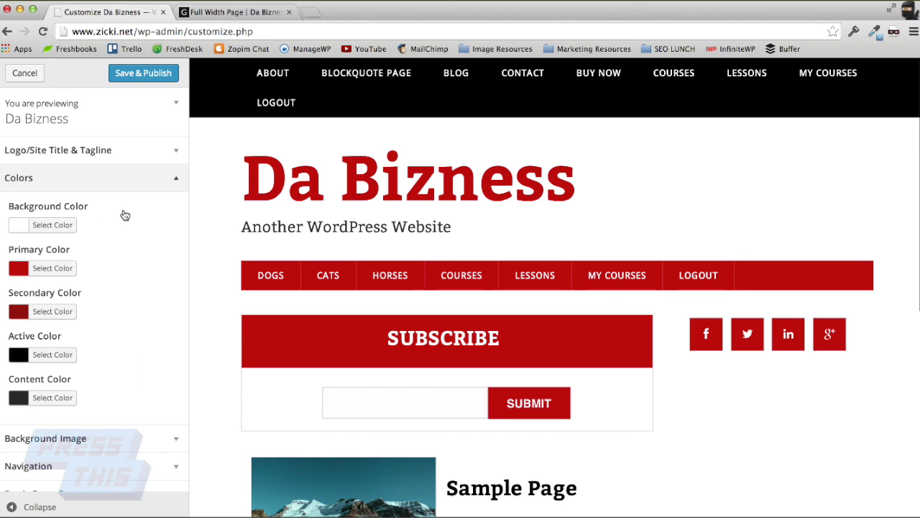
click(122, 76)
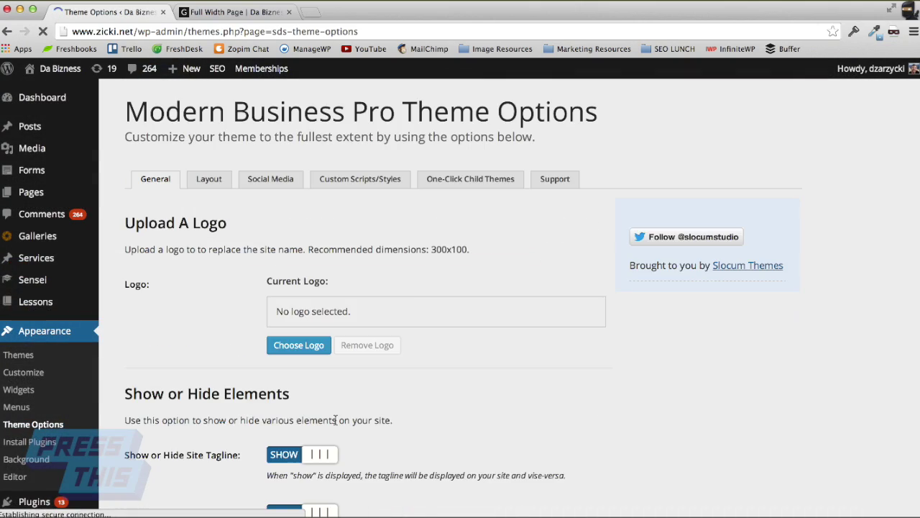
Tick Montserrat 700 under Web Fonts and save the theme options
scroll(337, 425, down, 7)
scroll(337, 425, down, 7)
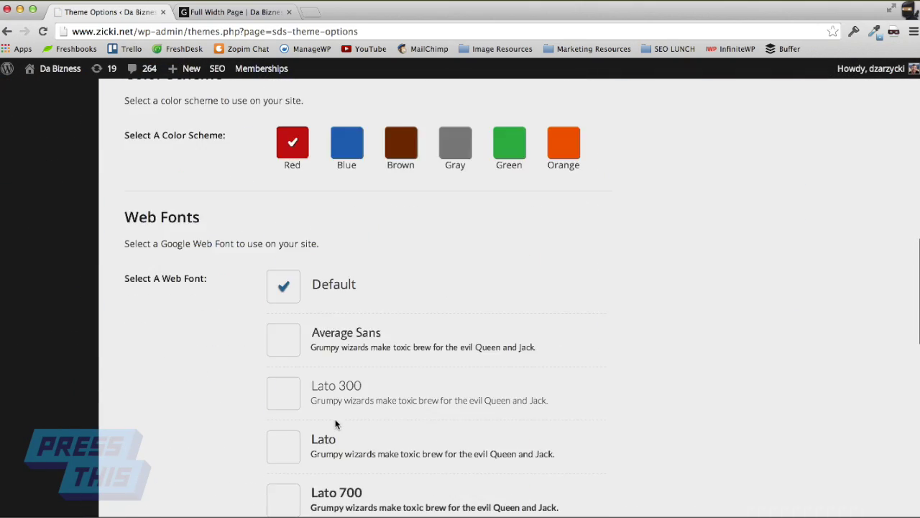
scroll(335, 426, up, 3)
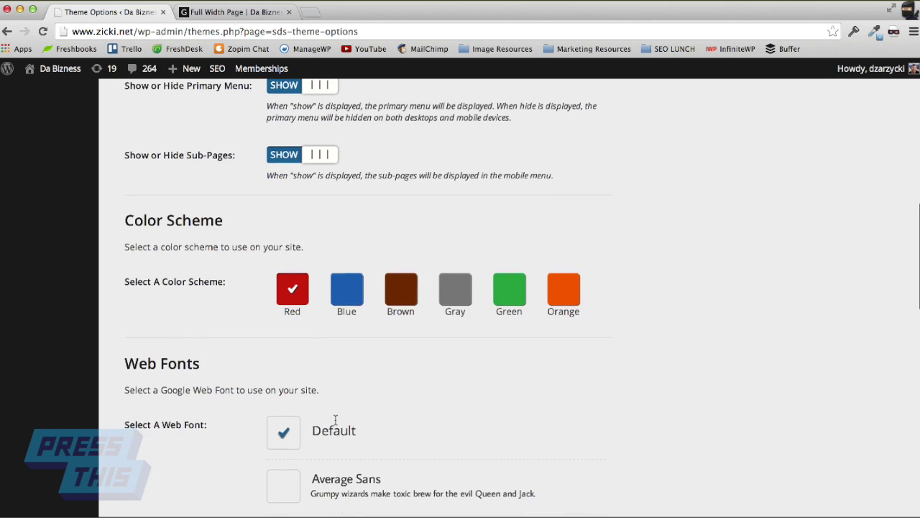
scroll(335, 424, down, 5)
scroll(335, 420, down, 5)
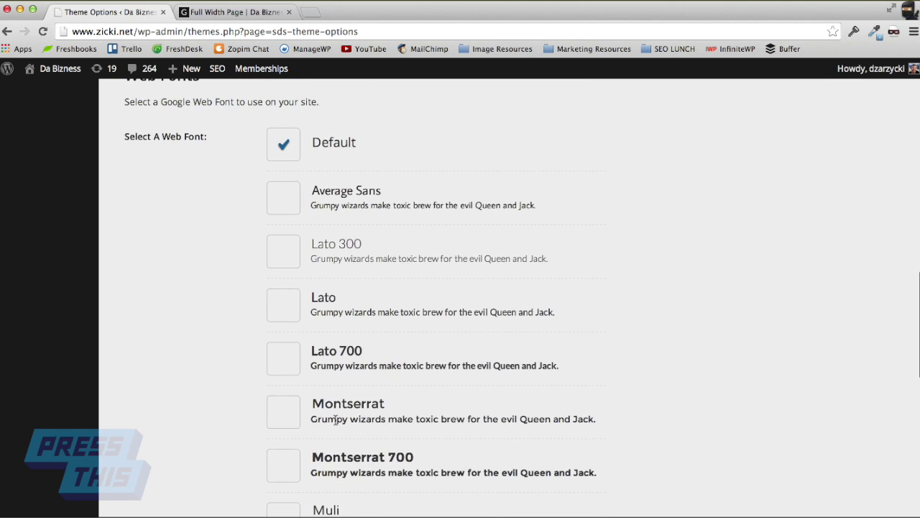
click(279, 420)
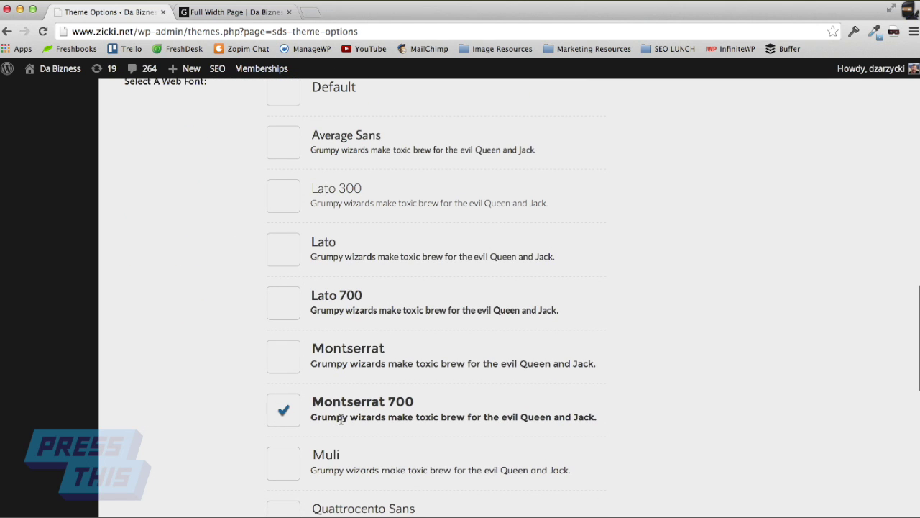
scroll(339, 417, down, 2)
scroll(340, 420, down, 4)
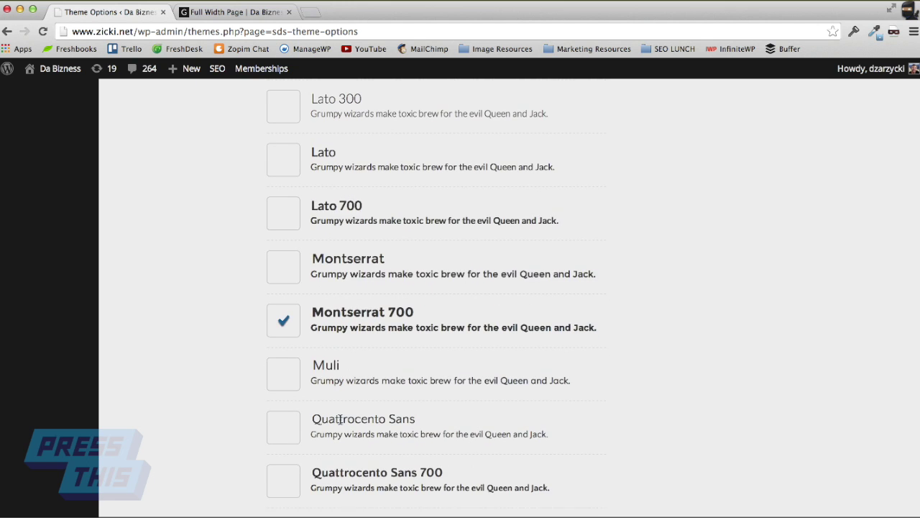
scroll(340, 423, down, 8)
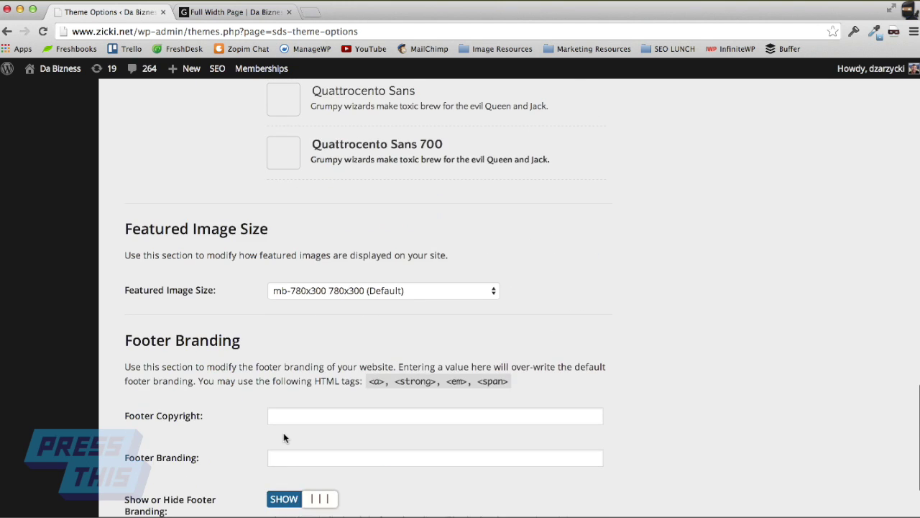
click(168, 461)
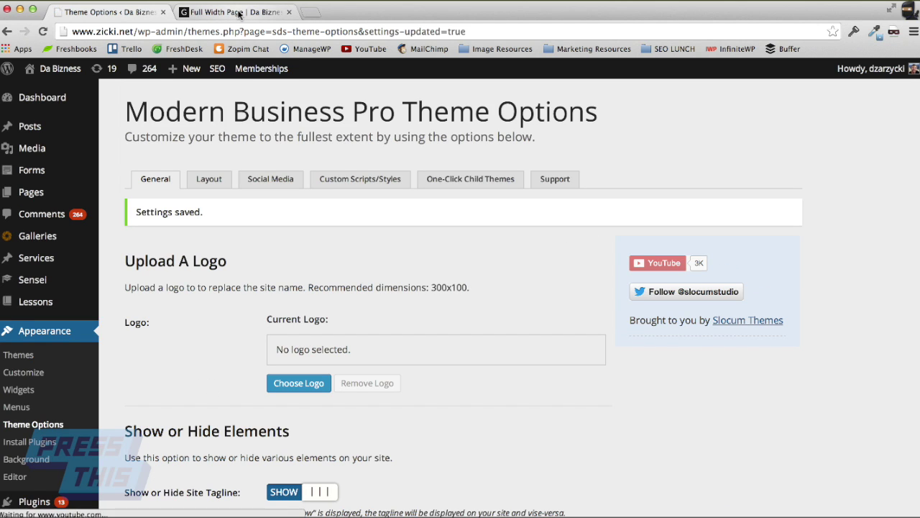
click(240, 12)
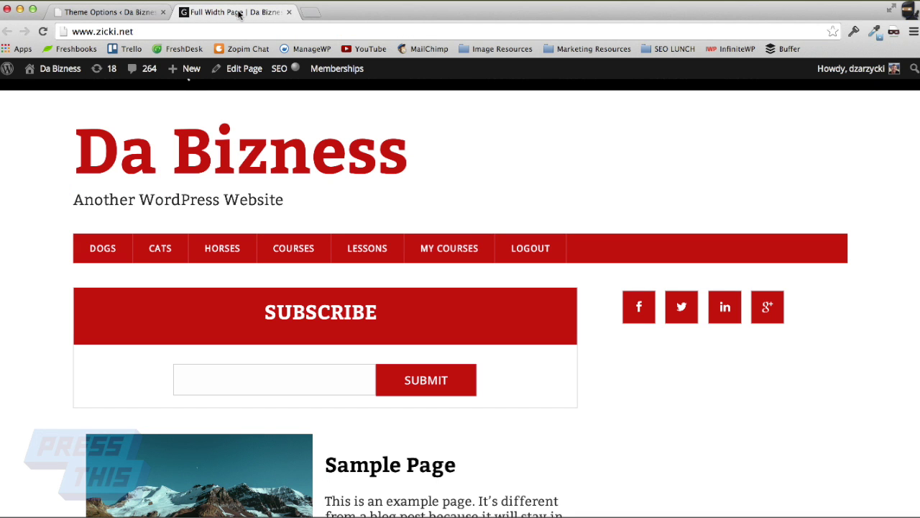
Reload the front page and check that the SUBSCRIBE heading now renders in Montserrat
key(super+r)
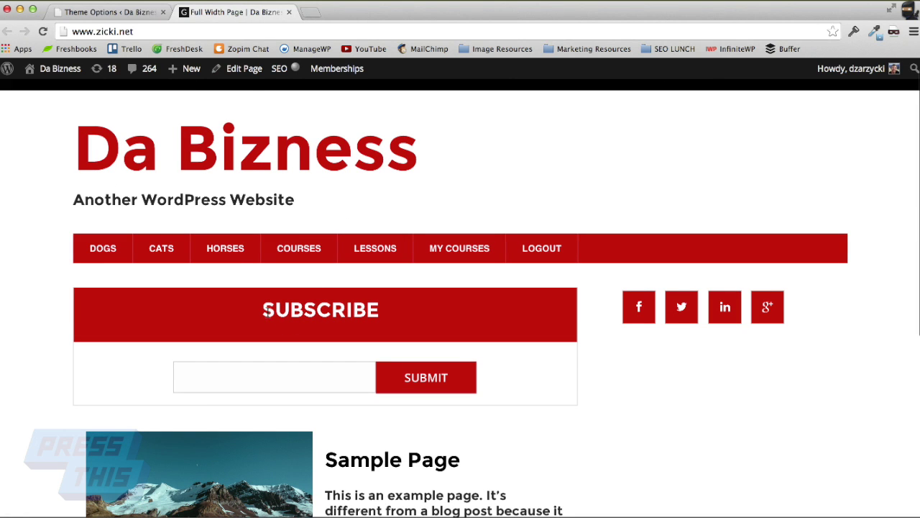
drag(266, 311, 384, 307)
click(383, 308)
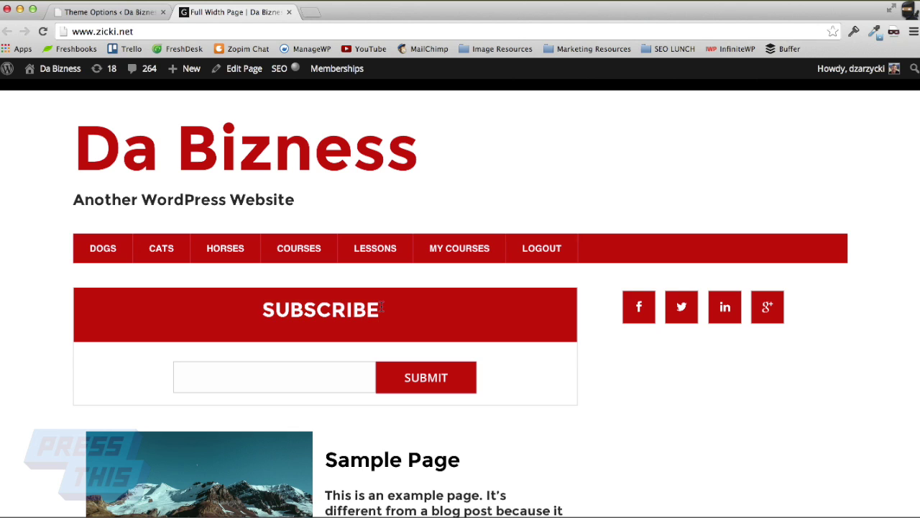